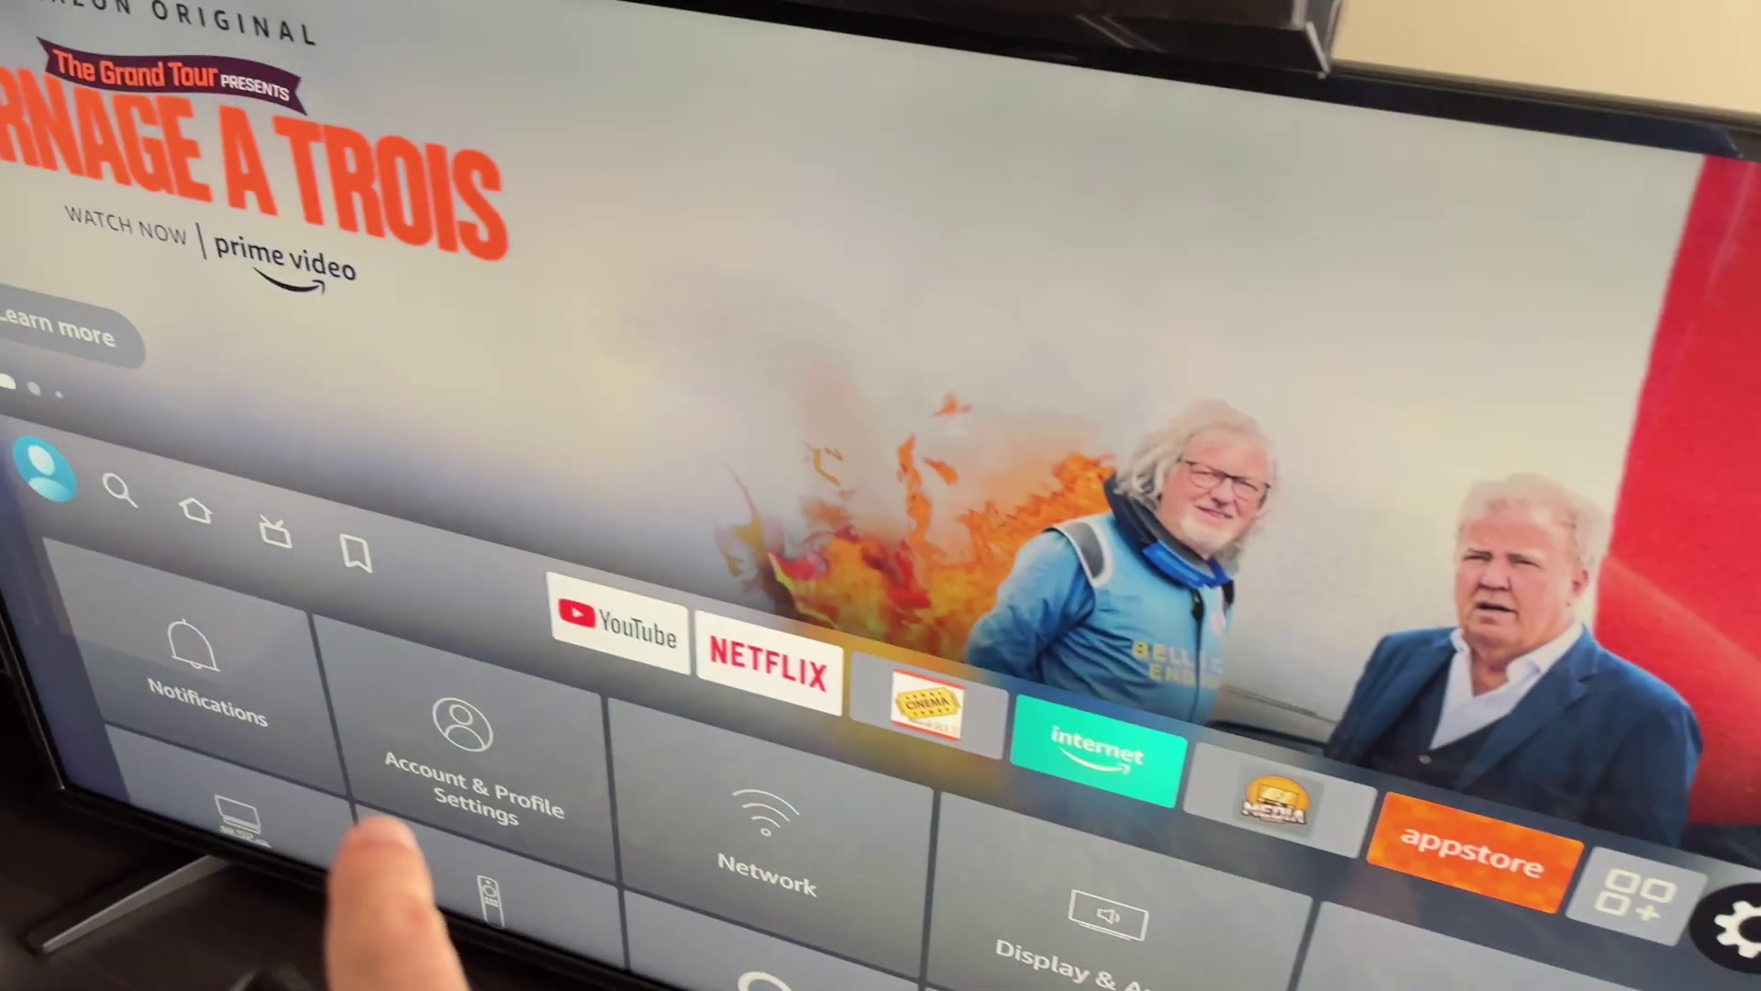
Open Equipment Control from Settings to reach the Manage Equipment list
key("Down")
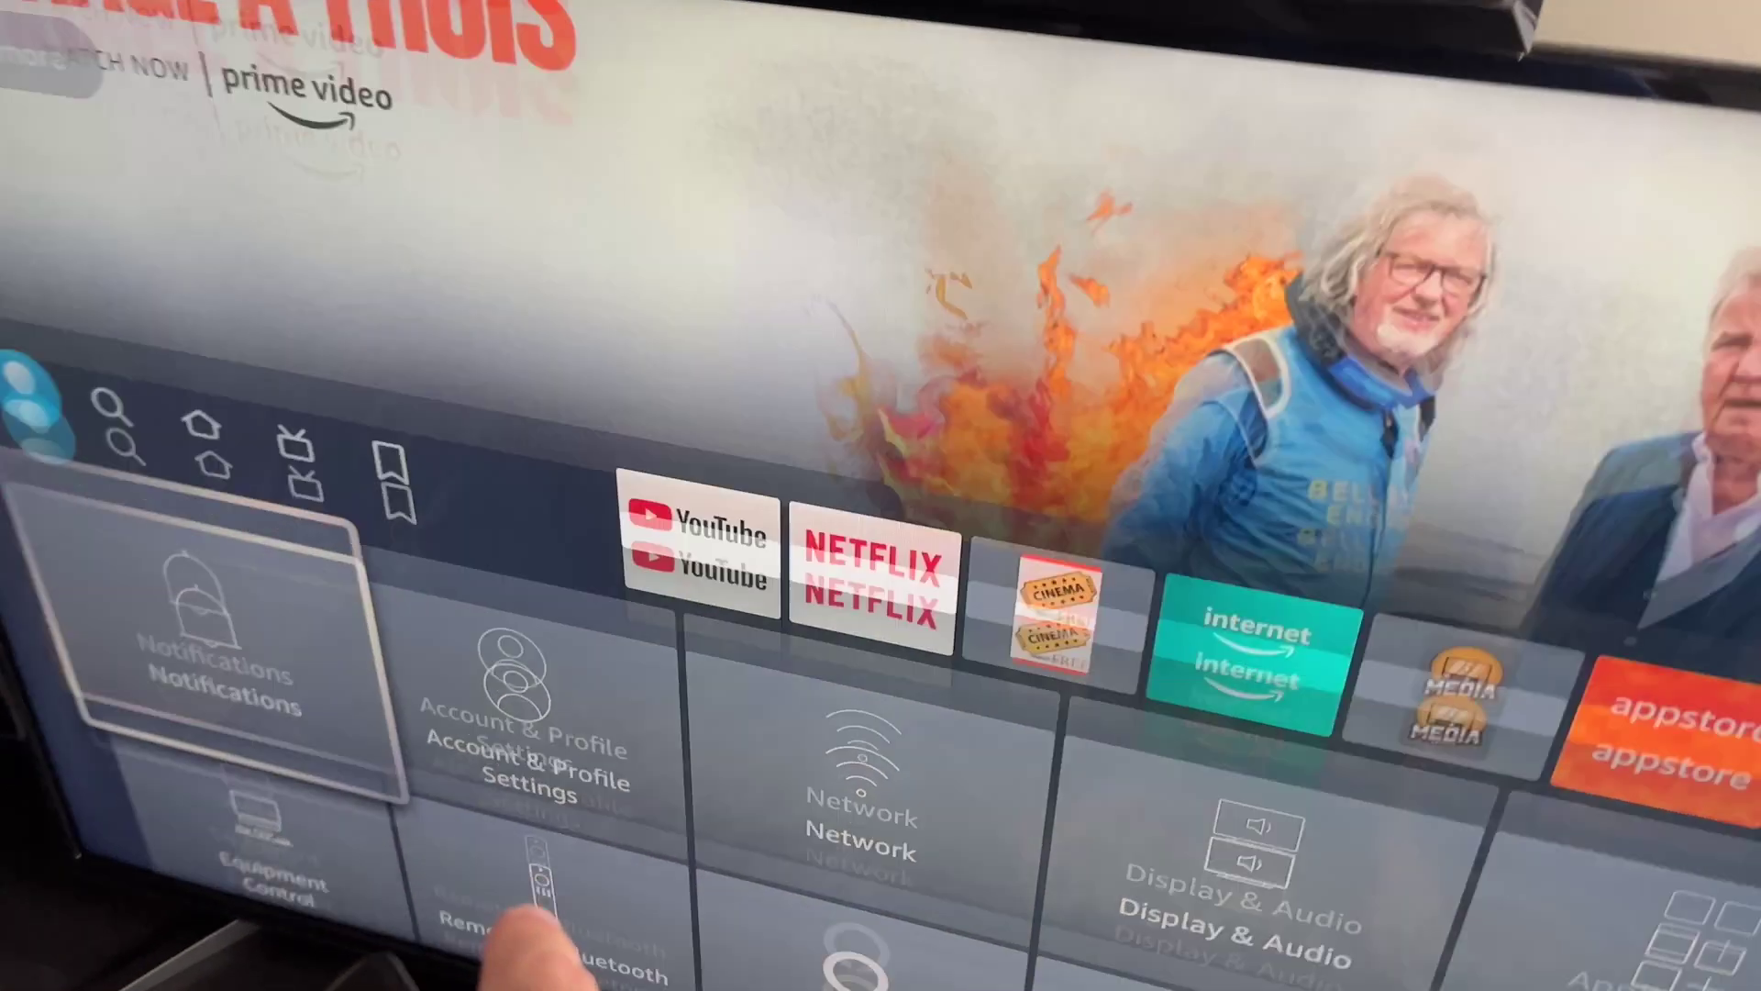
key("Down")
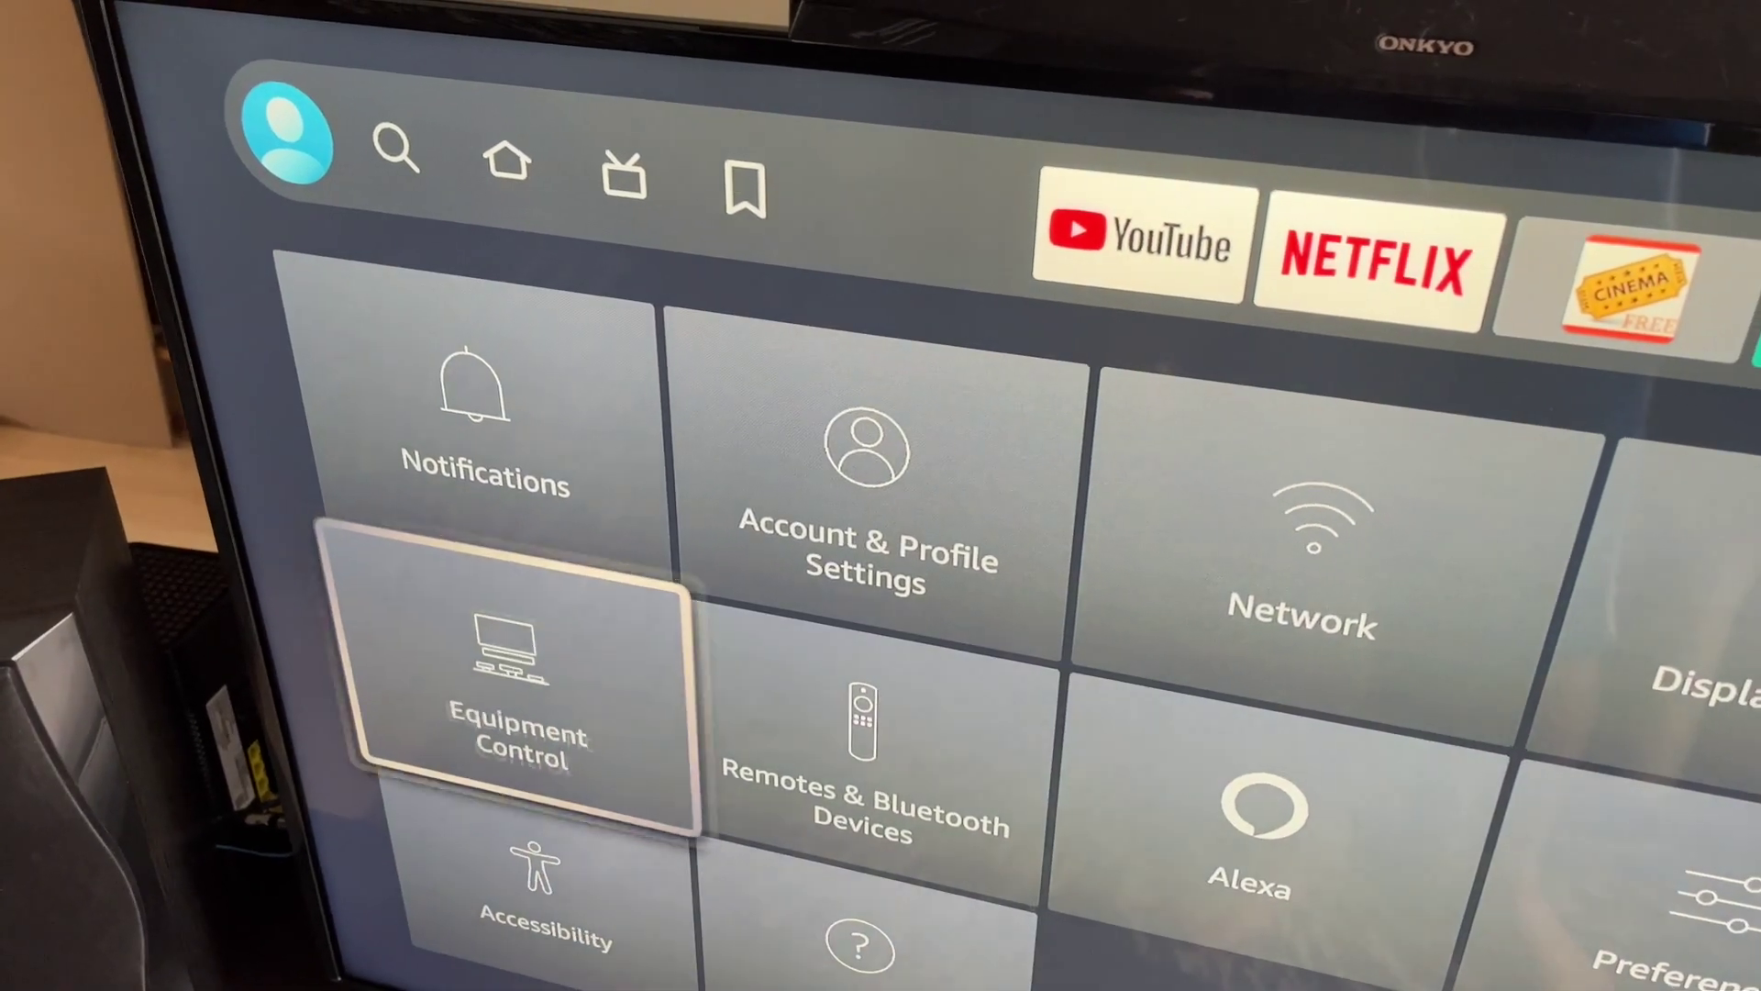
key("Return")
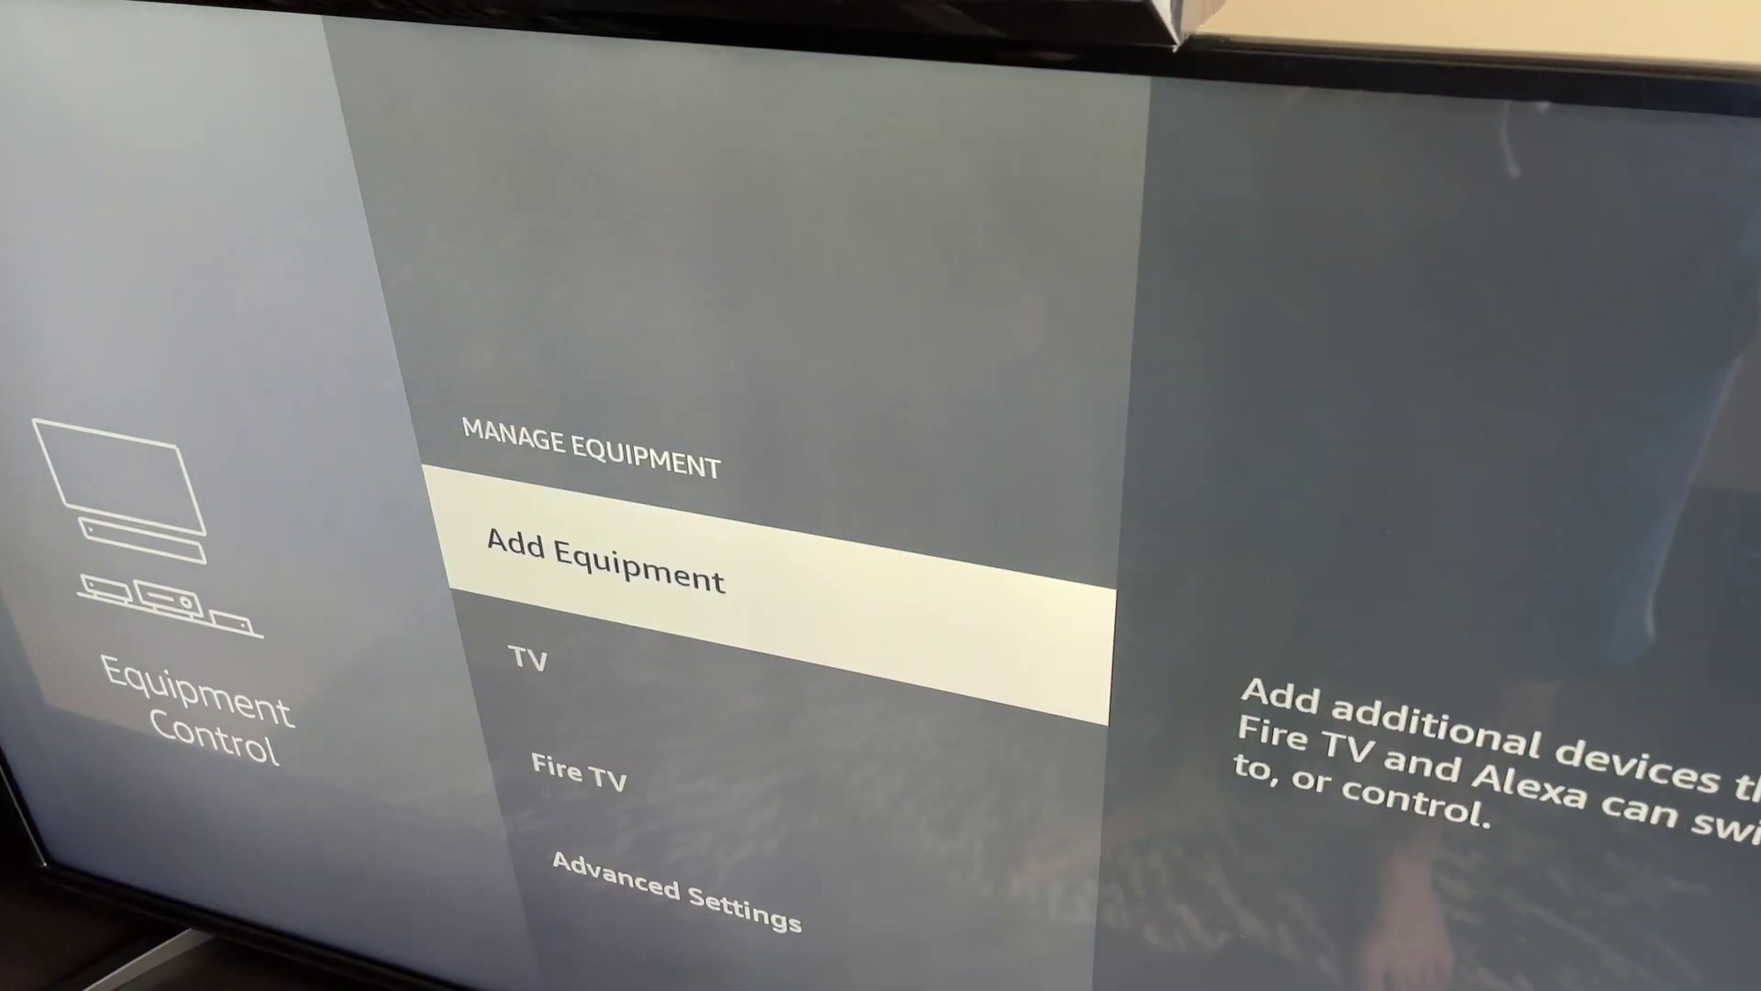
Open the input picker for the Fire TV entry, showing HDMI 1 checked
key("Down")
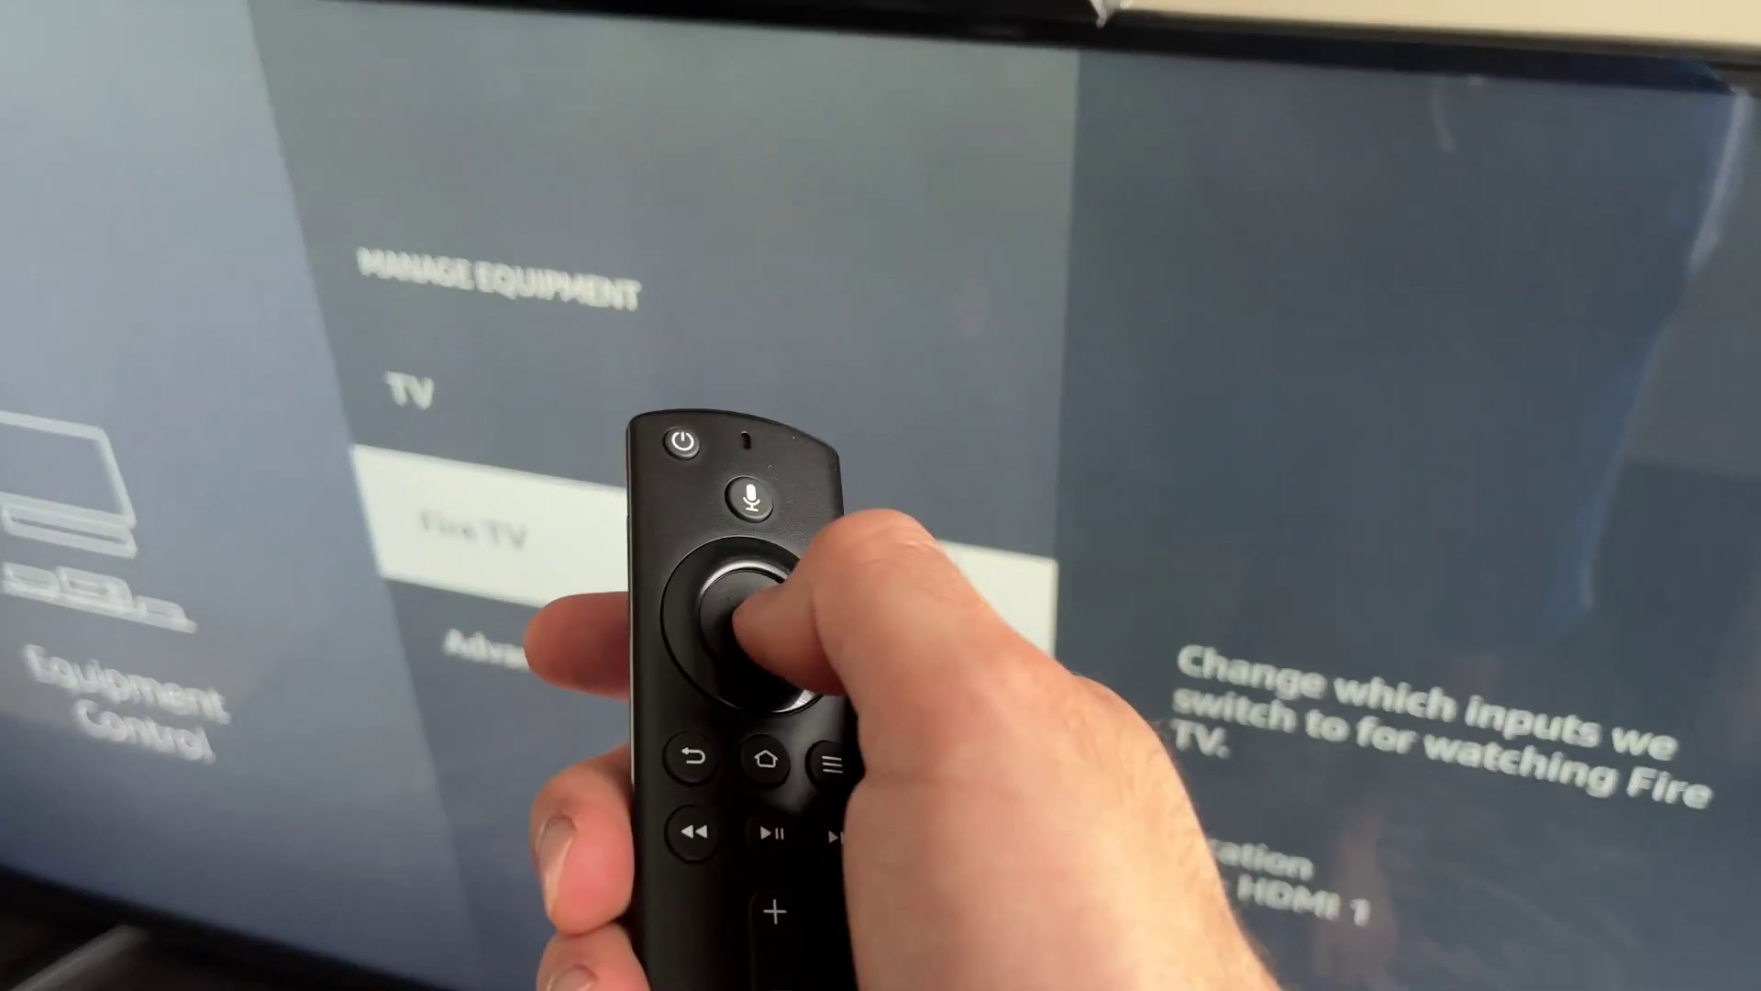
key("Return")
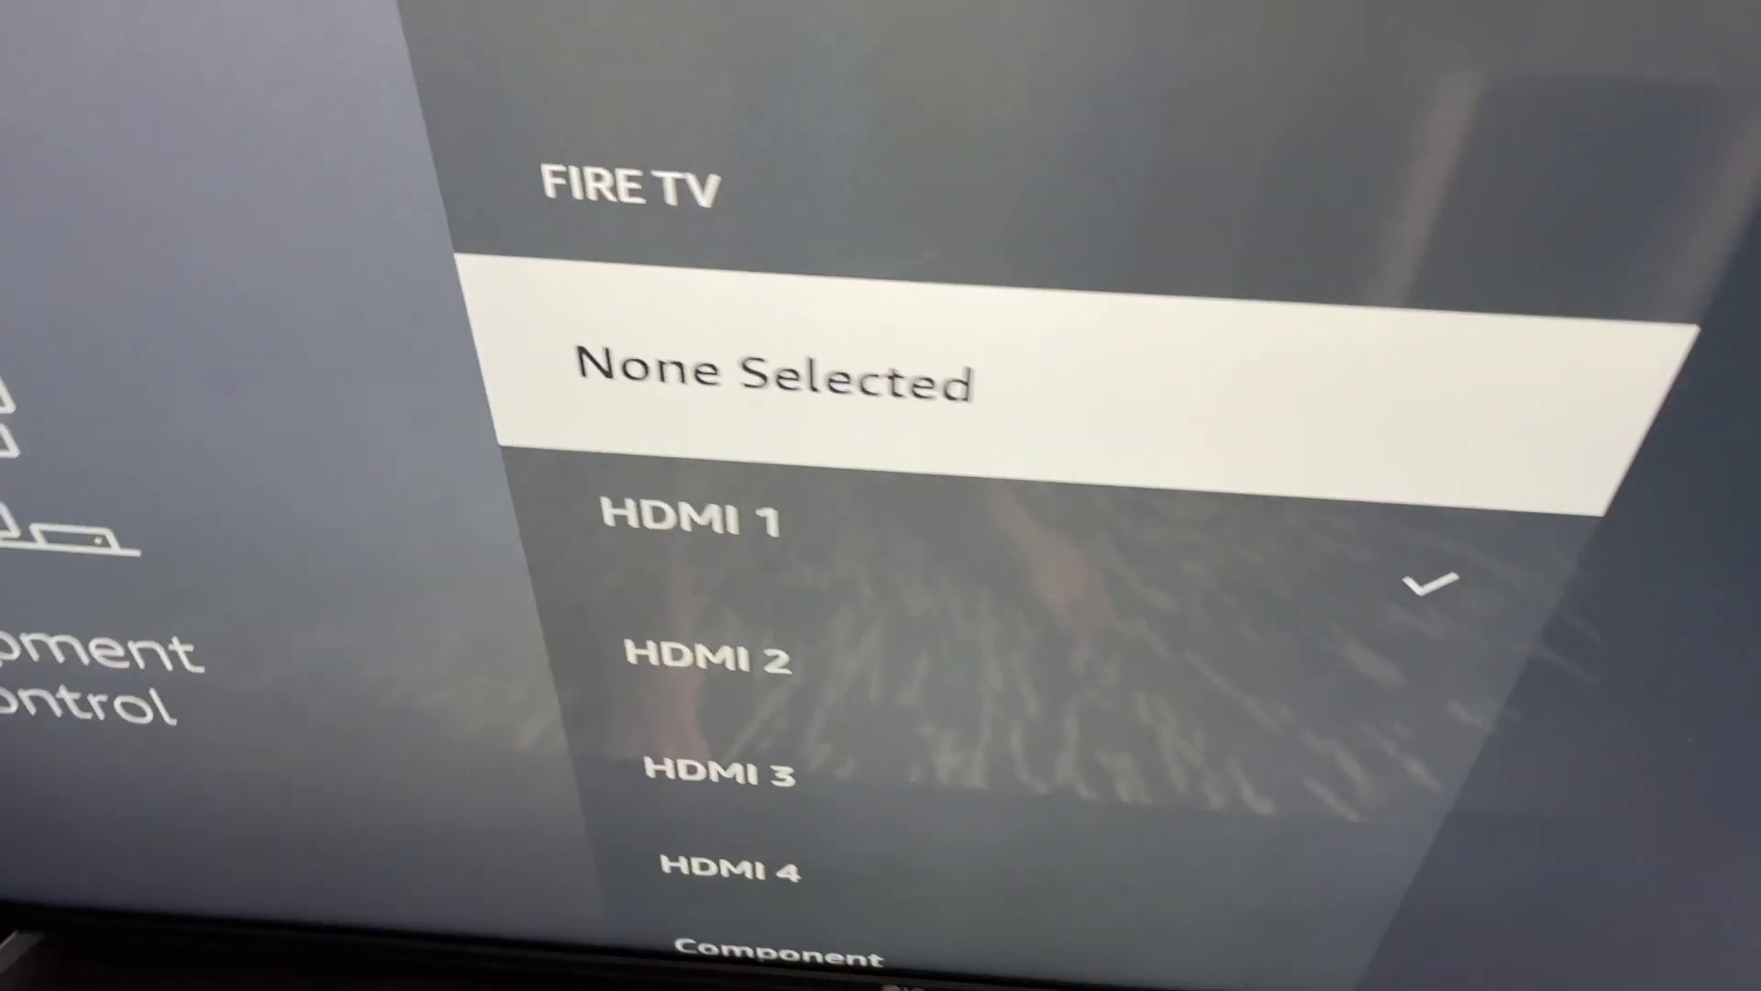
Switch the Fire TV input from HDMI 1 to HDMI 2, then back out to Equipment Control
key("Down")
key("Down")
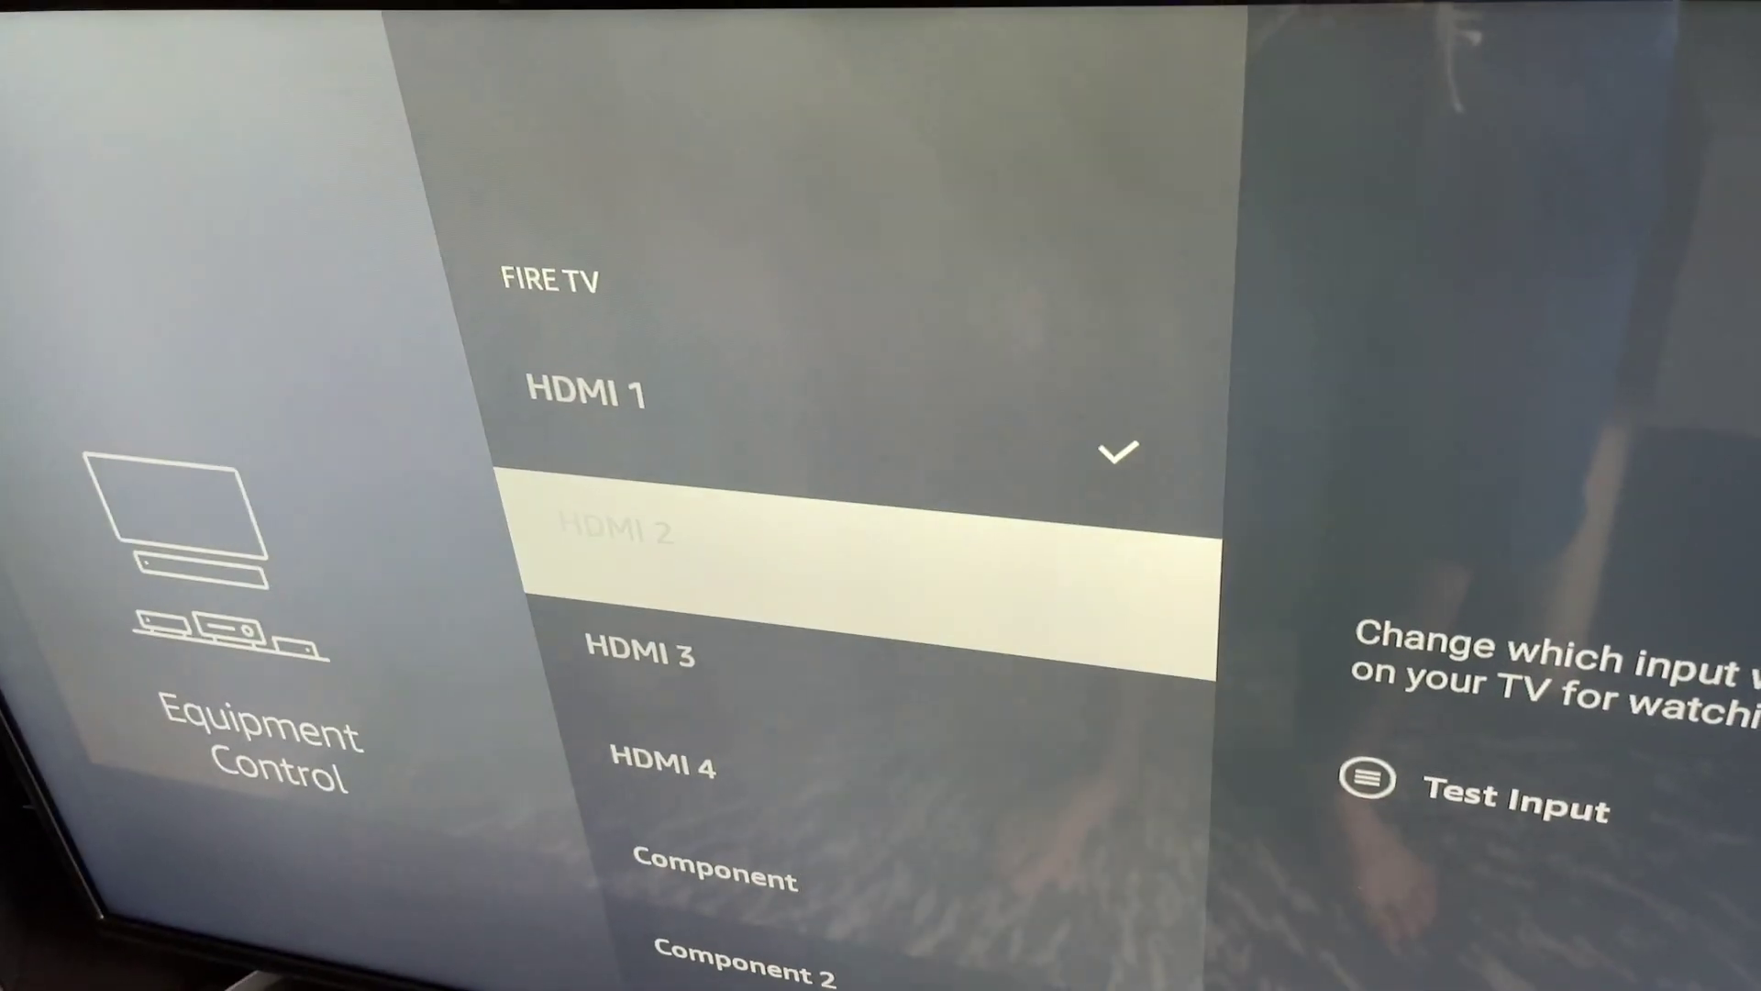
key("Return")
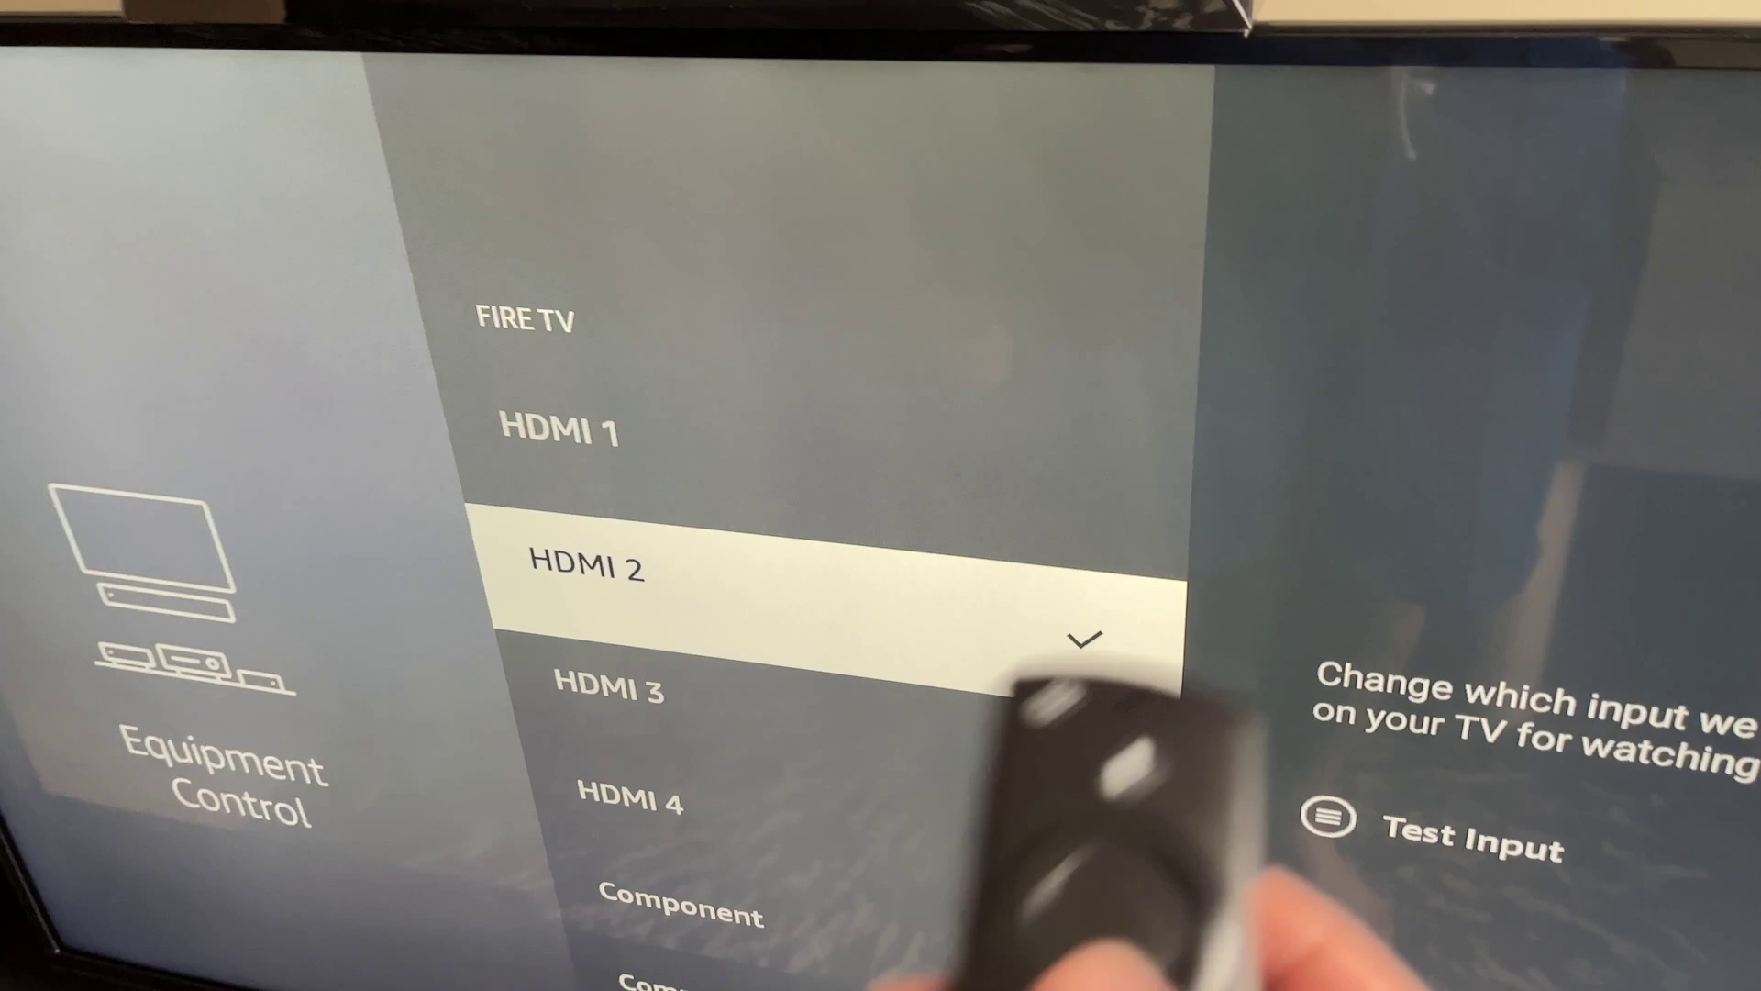
key("Escape")
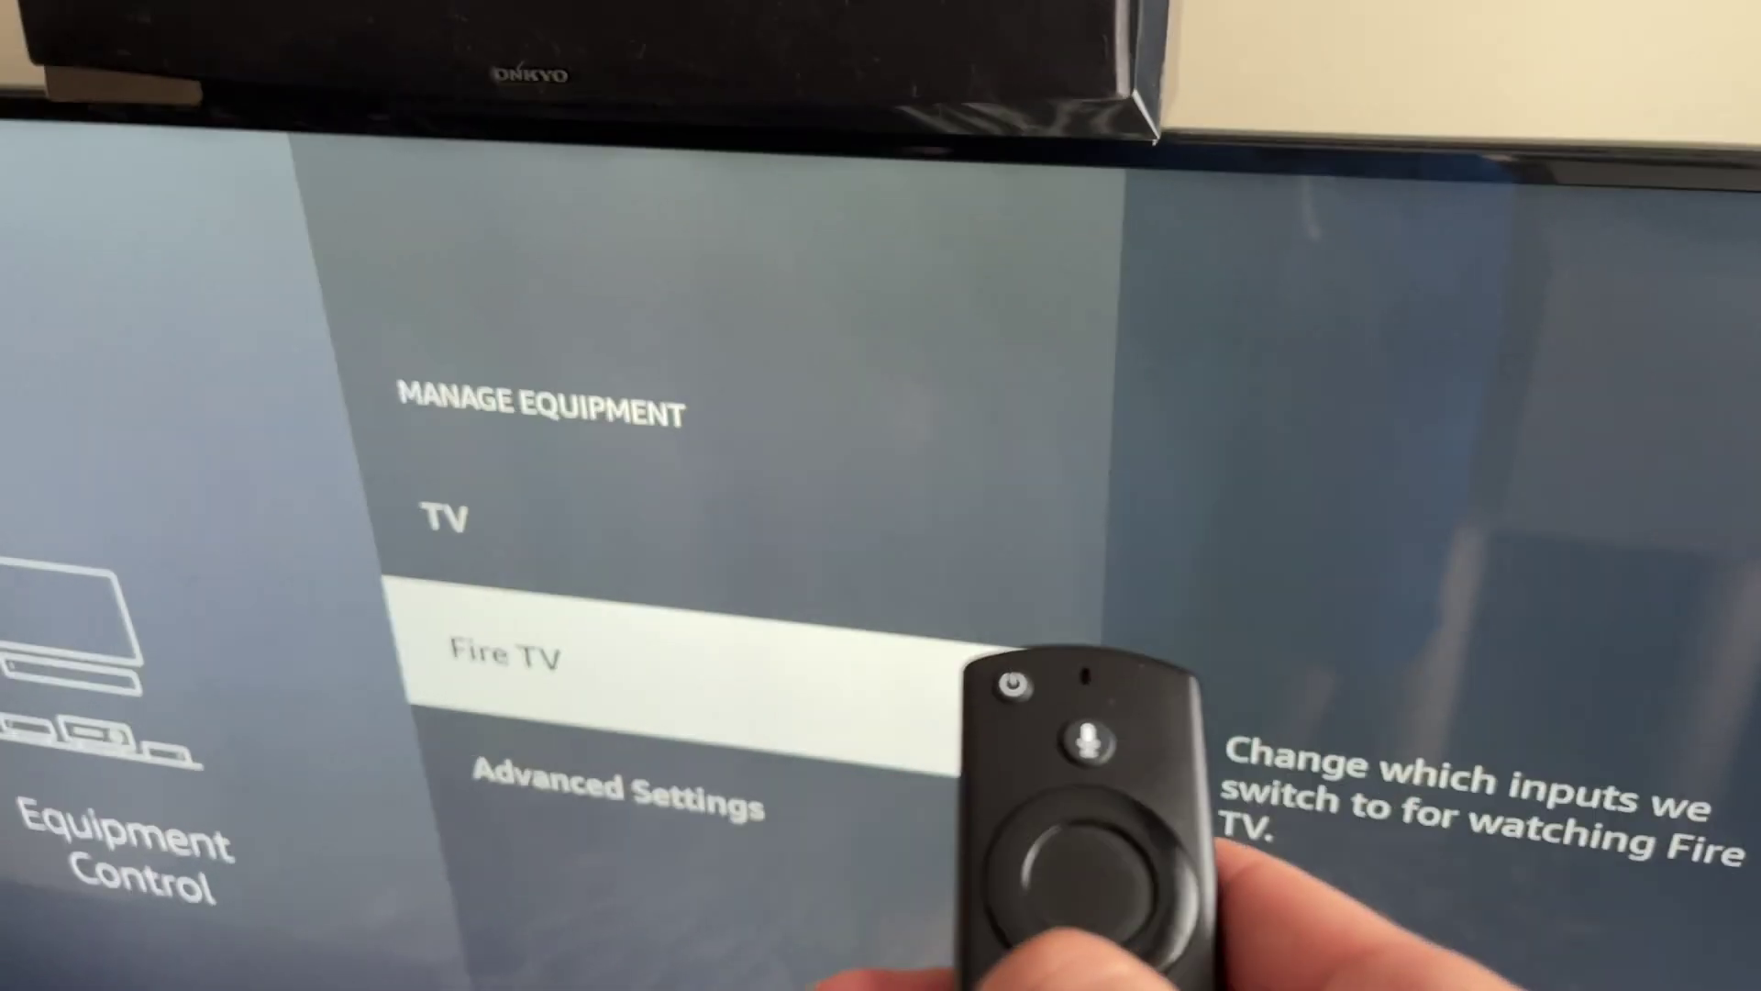
key("Escape")
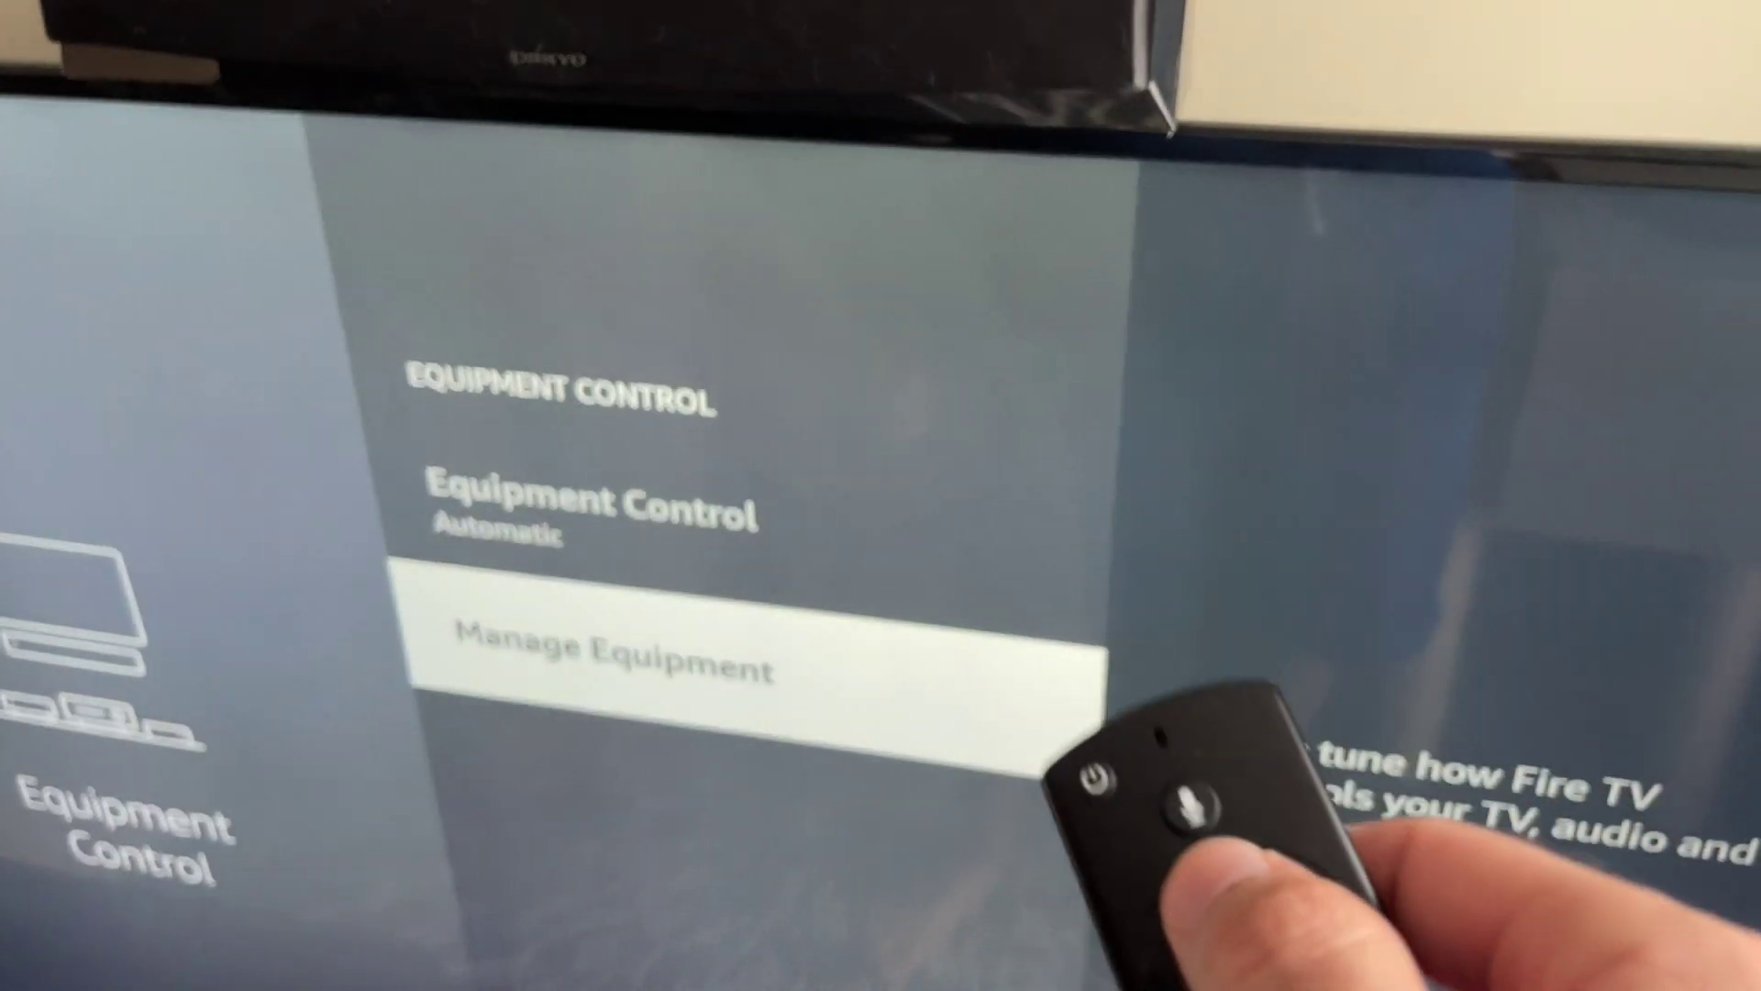